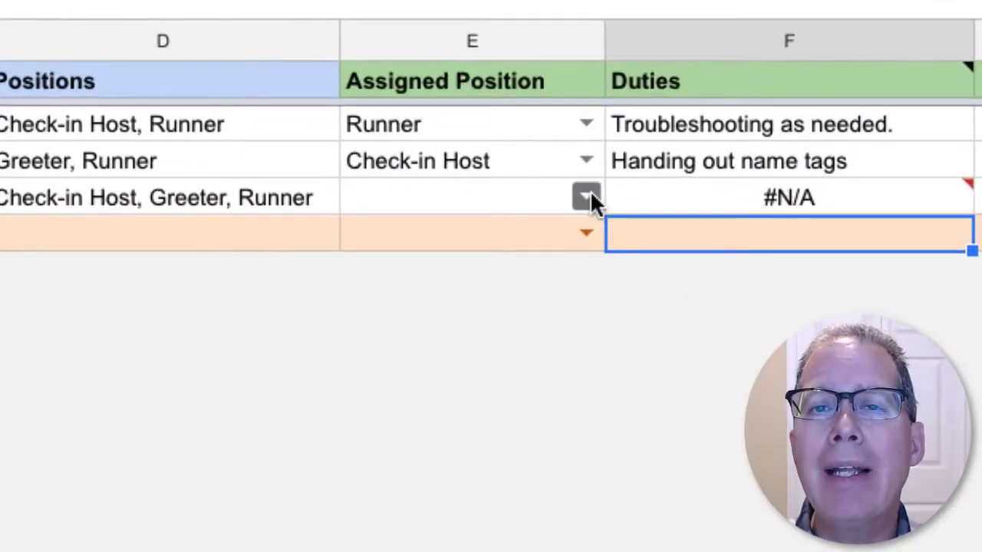
Step: Assign Check-in Host to the volunteer in row 4 and switch to the Choices sheet
{"action": "left_click", "coordinate": [583, 196]}
{"action": "left_click", "coordinate": [535, 241]}
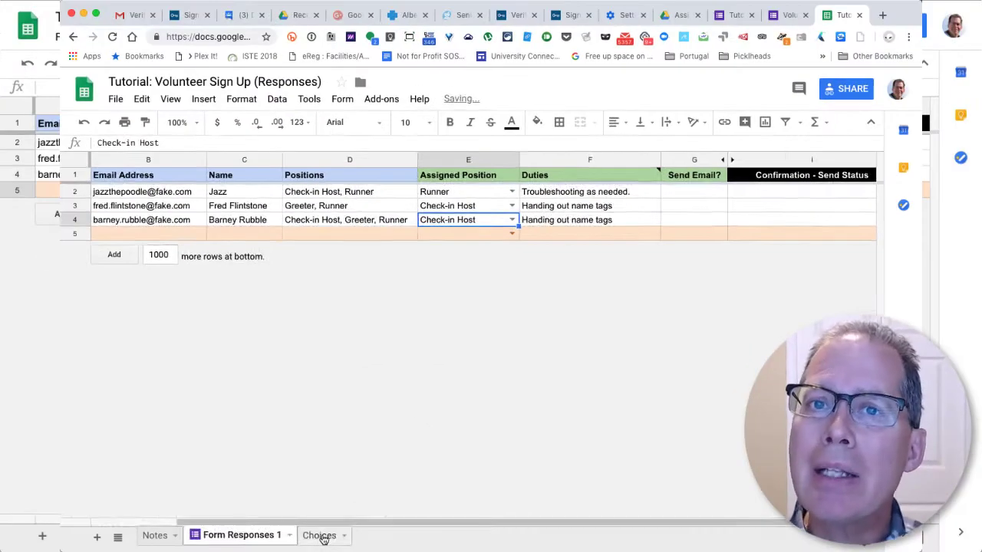
{"action": "left_click", "coordinate": [322, 533]}
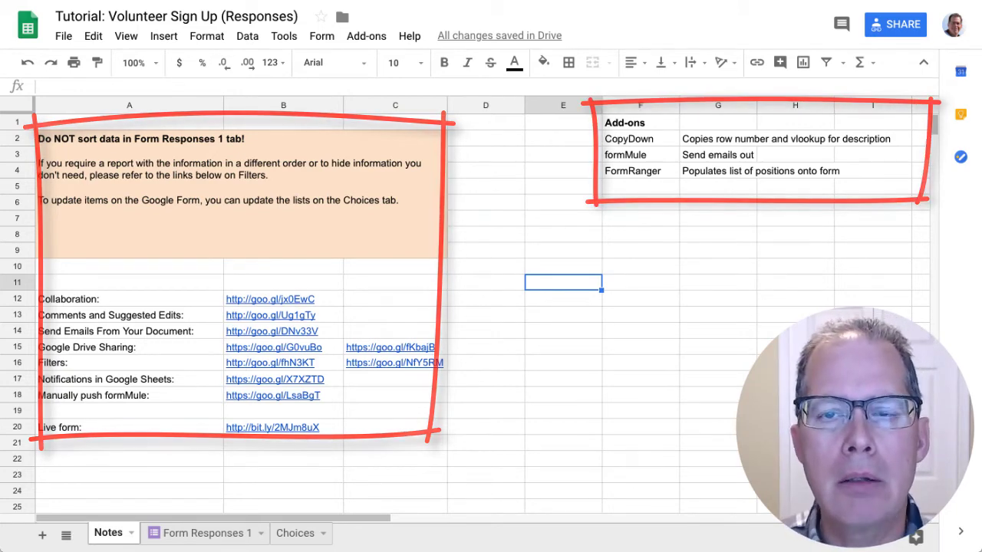
Step: Review the volunteer responses on the Form Responses 1 sheet and the position list on the Choices sheet
{"action": "left_click", "coordinate": [205, 534]}
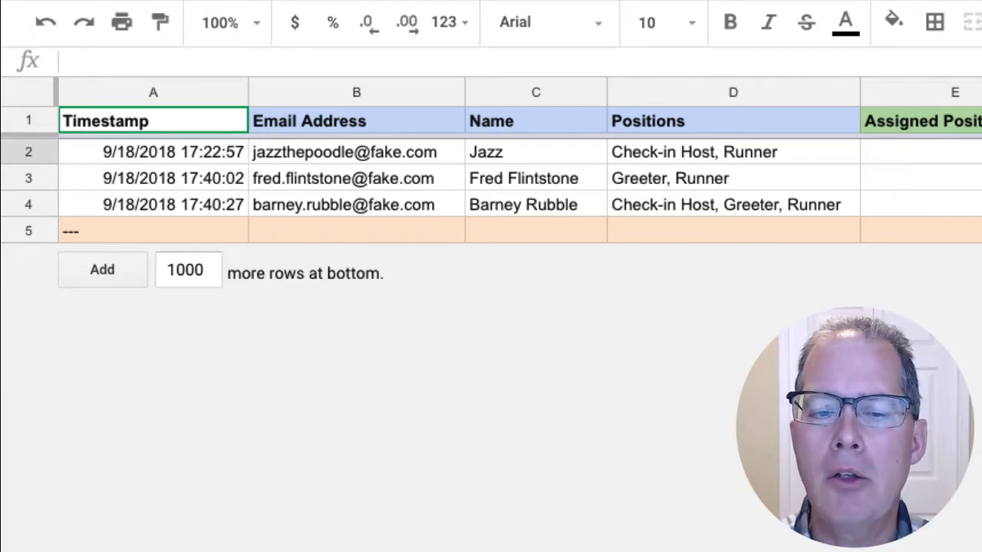
{"action": "key", "text": "ctrl+shift+Page_Down"}
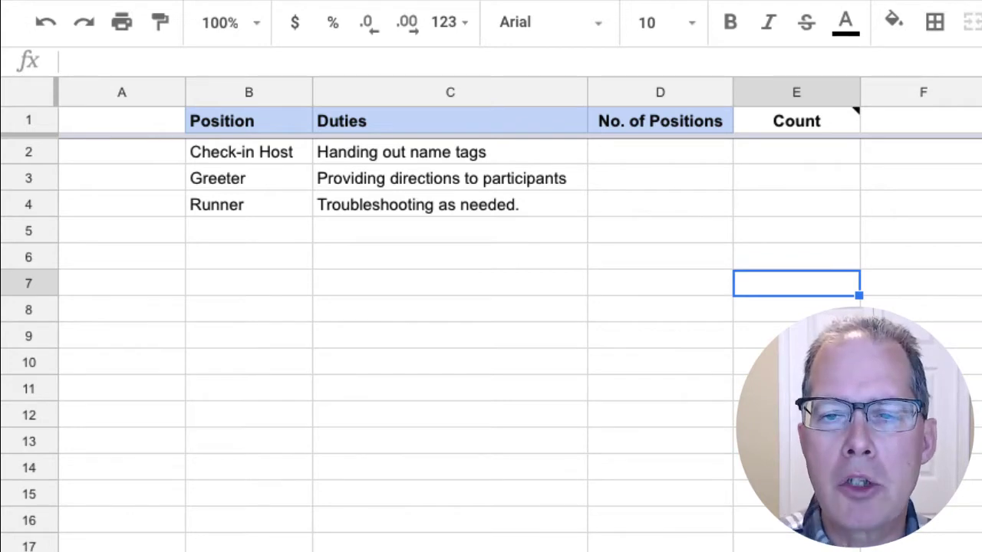
{"action": "left_click", "coordinate": [918, 120]}
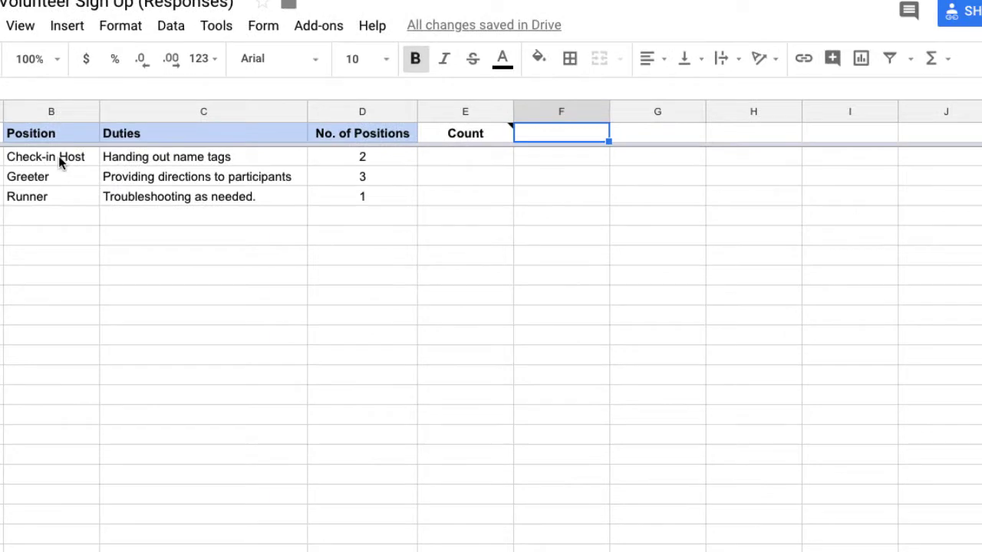
Step: Create a named range called Positions covering cells B2:B17 of the Choices sheet
{"action": "left_click_drag", "start_coordinate": [259, 157], "coordinate": [265, 245]}
{"action": "left_click_drag", "start_coordinate": [64, 234], "coordinate": [58, 464]}
{"action": "left_click", "coordinate": [172, 26]}
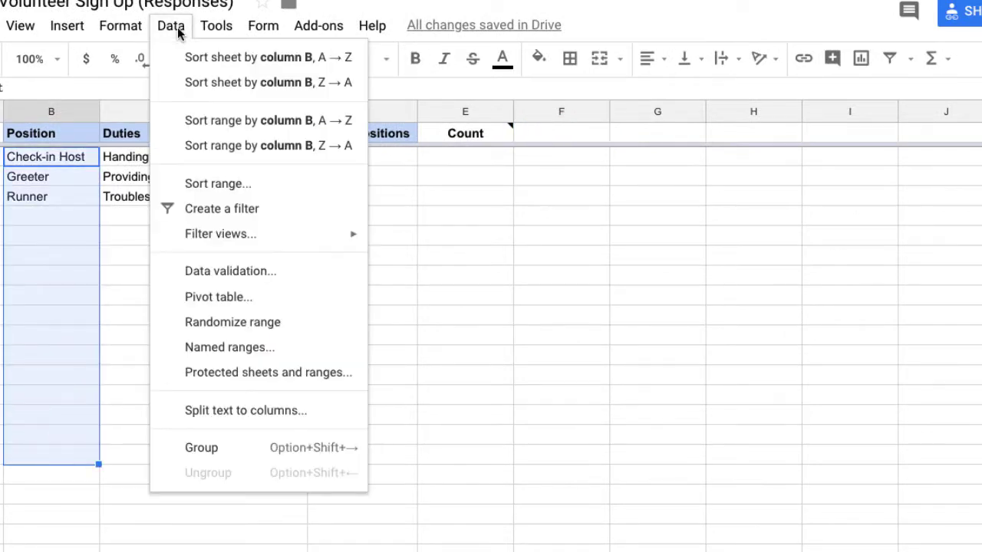
{"action": "left_click", "coordinate": [210, 346]}
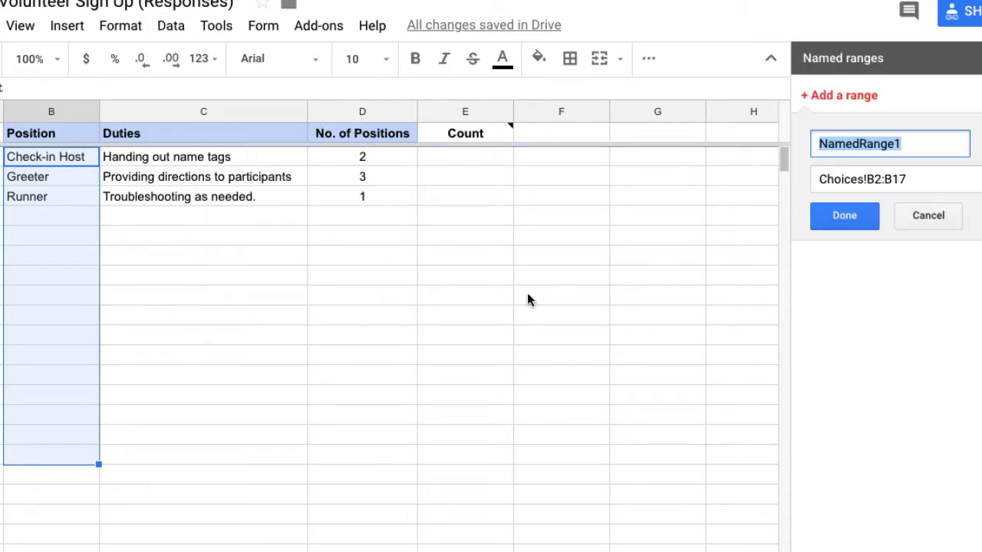
{"action": "type", "text": "Positions"}
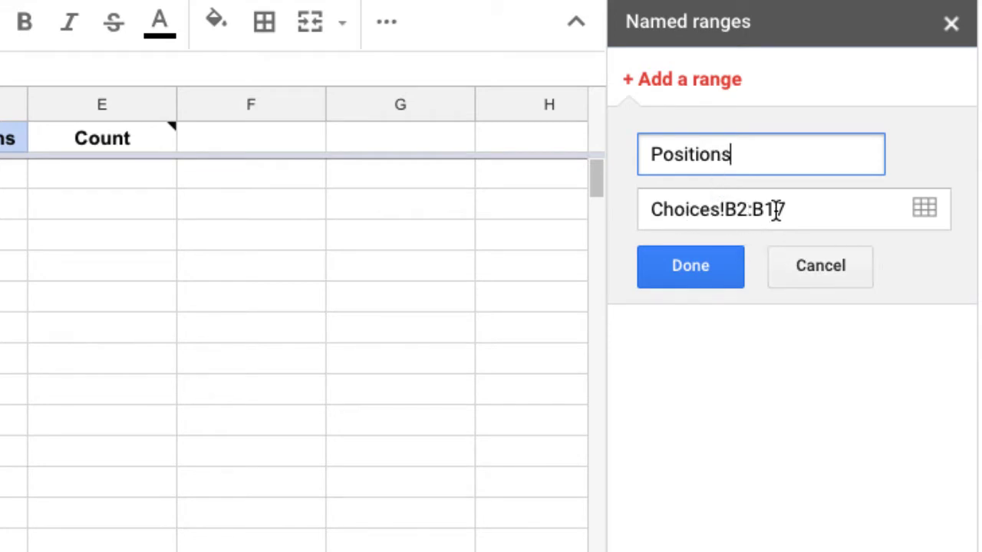
{"action": "left_click", "coordinate": [707, 277]}
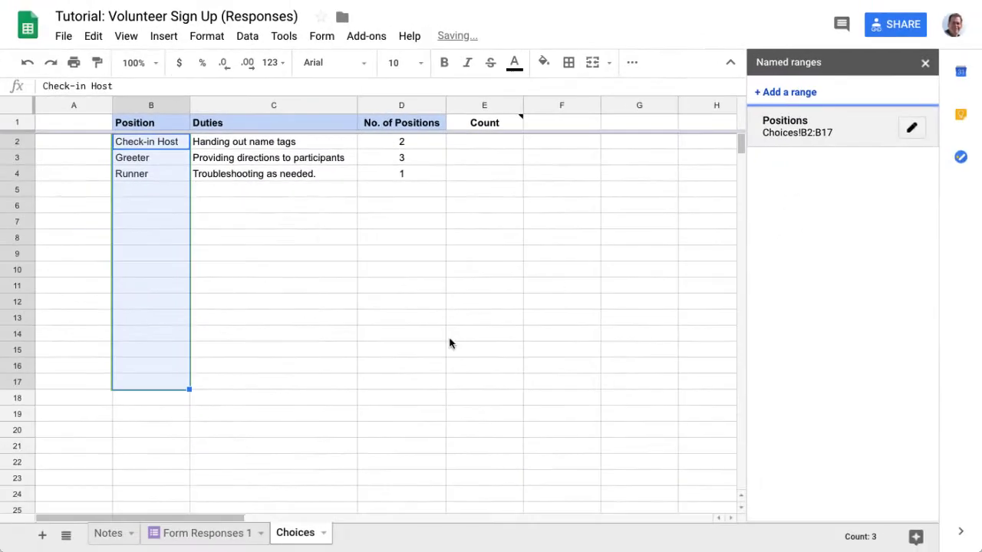
Step: Add data validation to the Assigned Position column of Form Responses 1 using the Positions range as a dropdown list, and check row 2's choices
{"action": "left_click", "coordinate": [206, 534]}
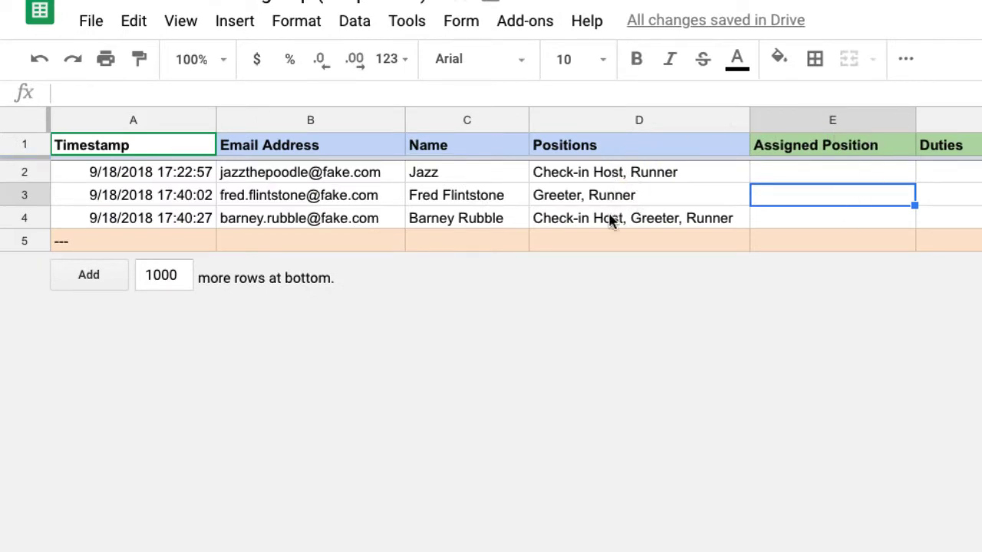
{"action": "left_click", "coordinate": [833, 120]}
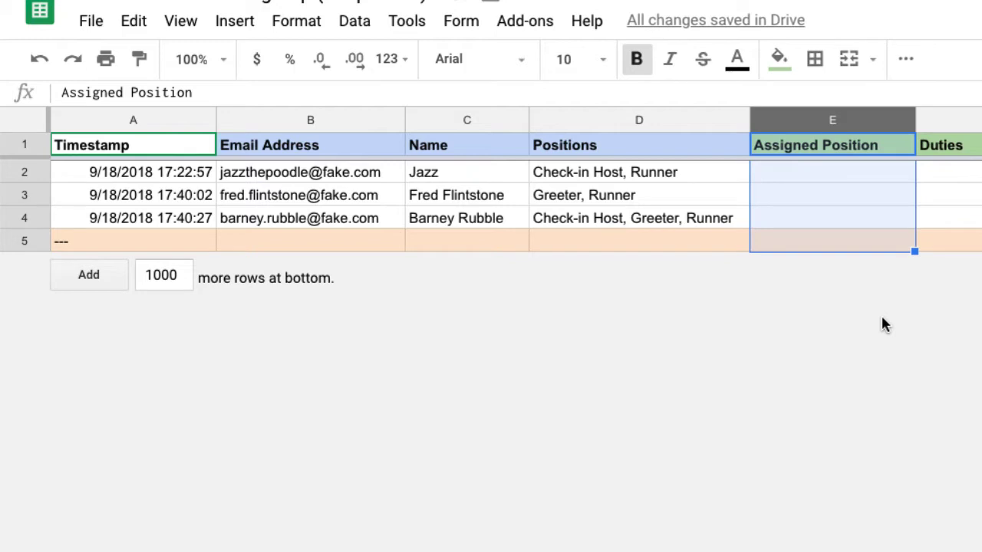
{"action": "left_click", "coordinate": [352, 21]}
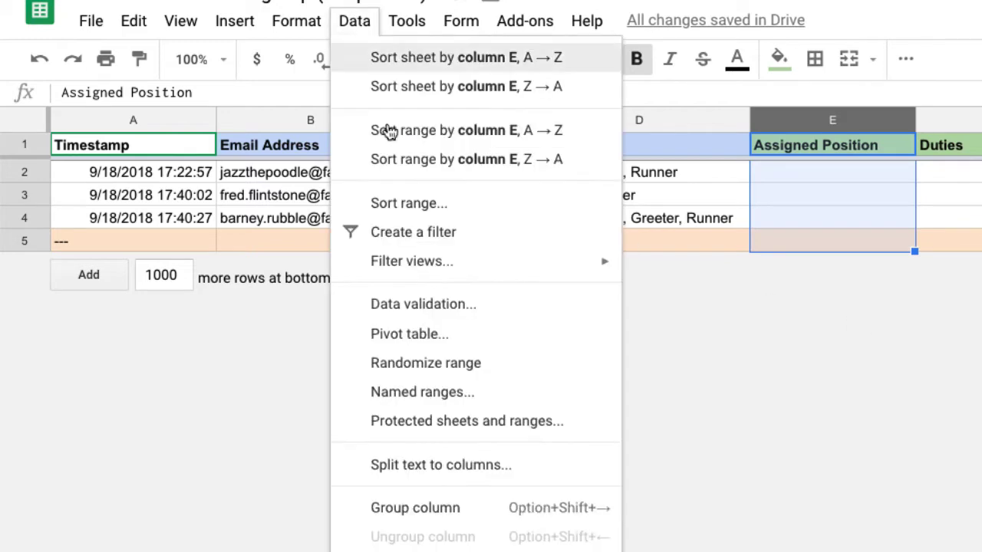
{"action": "left_click", "coordinate": [428, 303]}
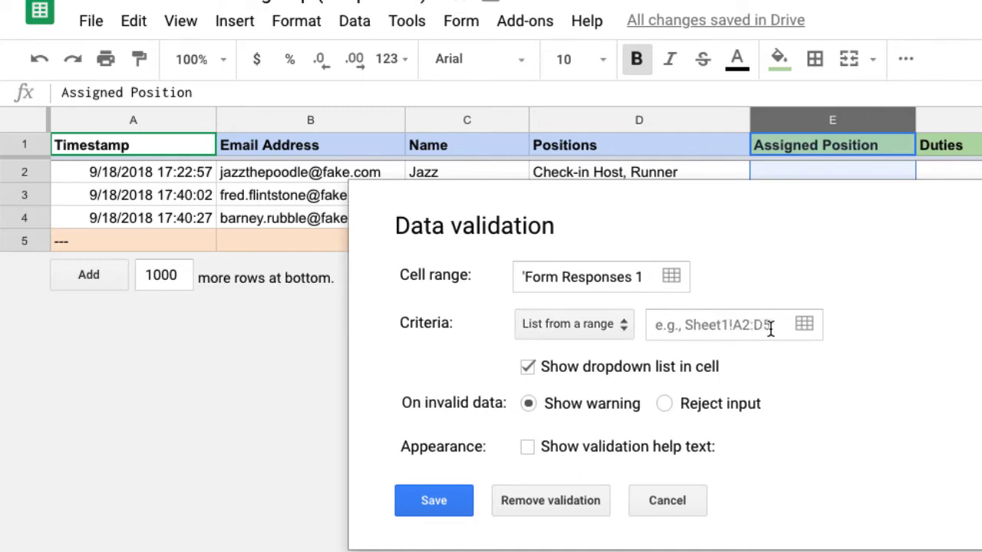
{"action": "left_click", "coordinate": [690, 329]}
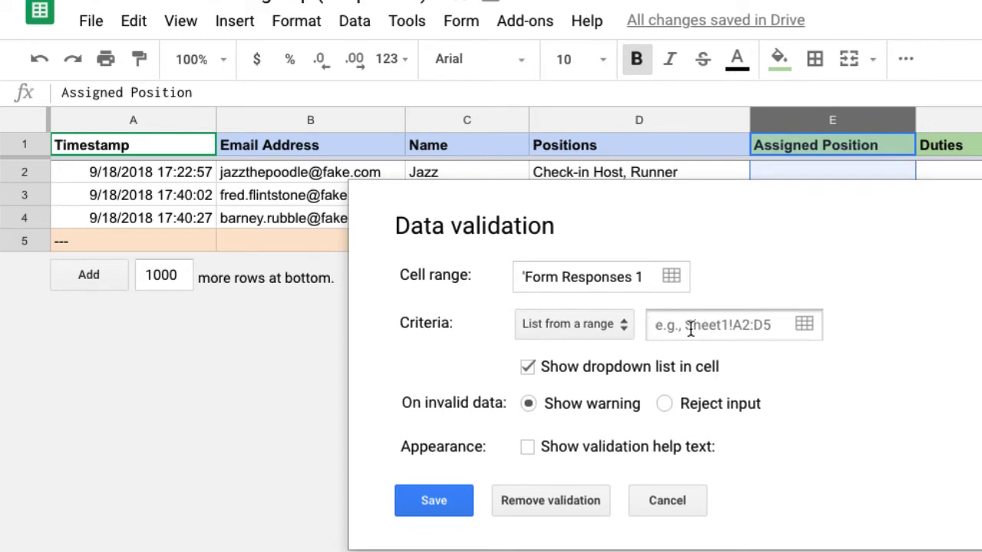
{"action": "type", "text": "Positions"}
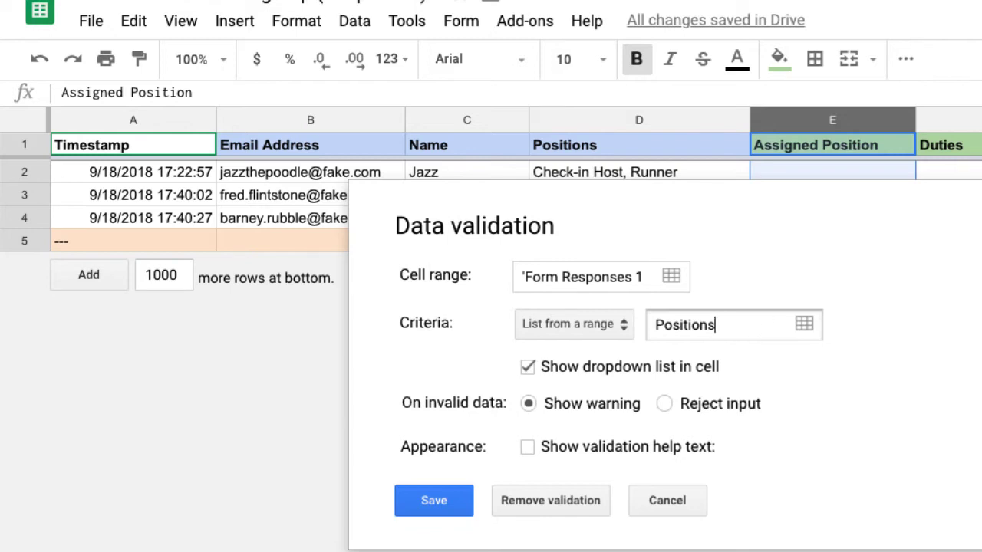
{"action": "left_click", "coordinate": [438, 501]}
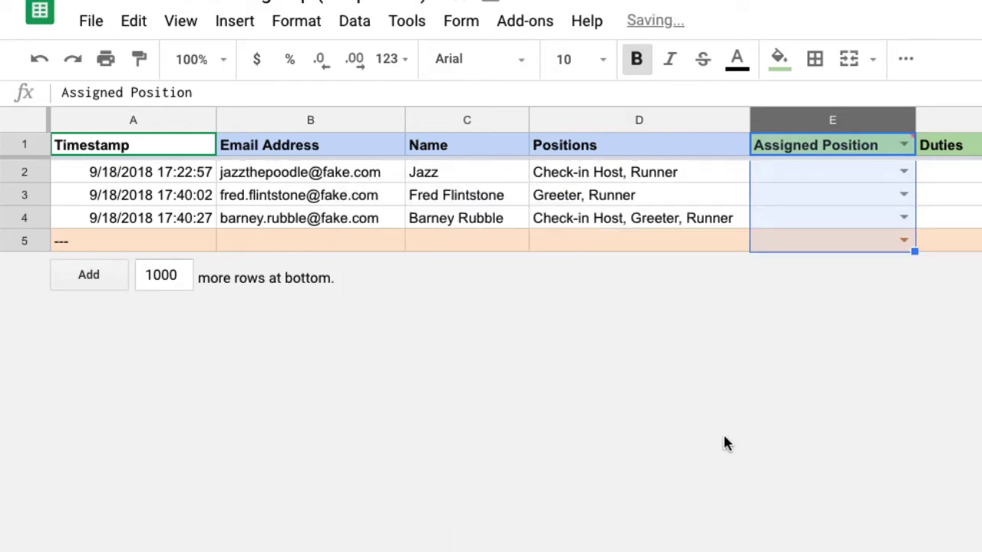
{"action": "left_click", "coordinate": [902, 171]}
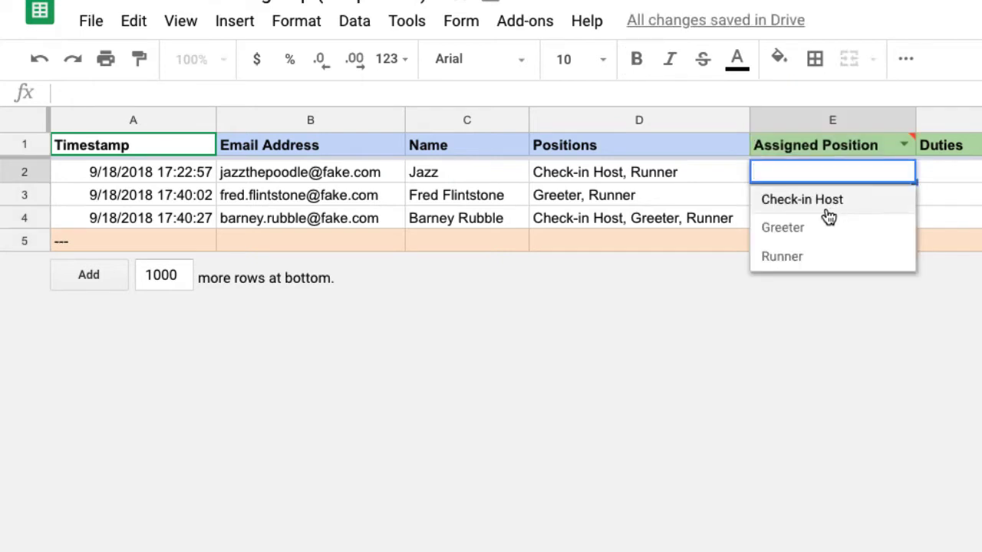
{"action": "left_click", "coordinate": [966, 178]}
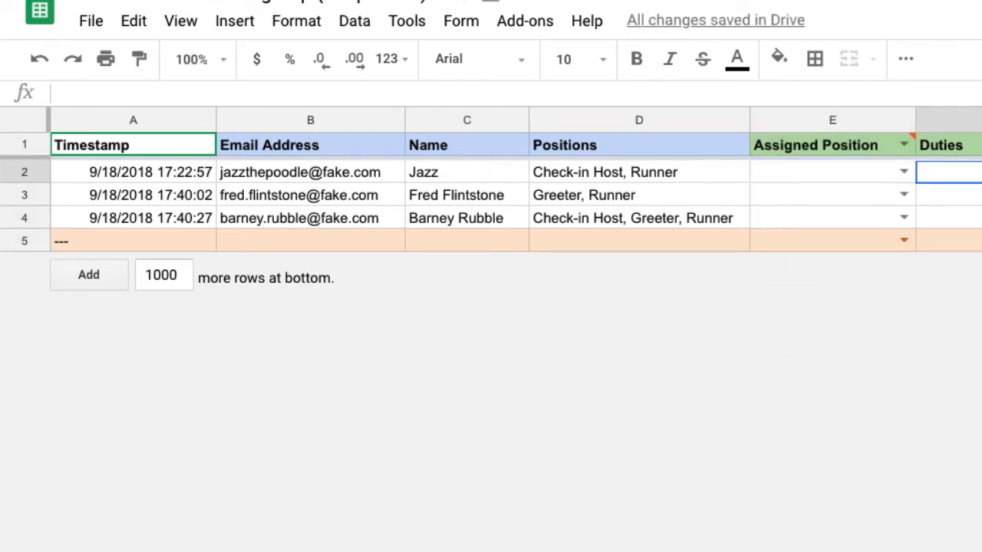
Step: Add Greeter Front as a position in cell B5 of Choices and check row 2's Assigned Position choices on Form Responses 1
{"action": "left_click", "coordinate": [414, 551]}
{"action": "left_click", "coordinate": [203, 239]}
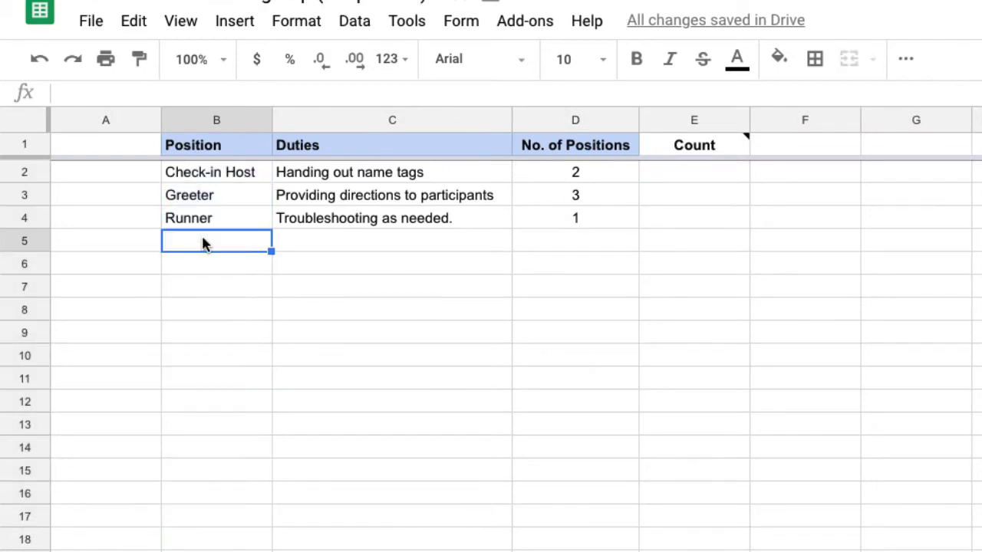
{"action": "type", "text": "Greeter Front"}
{"action": "key", "text": "Return"}
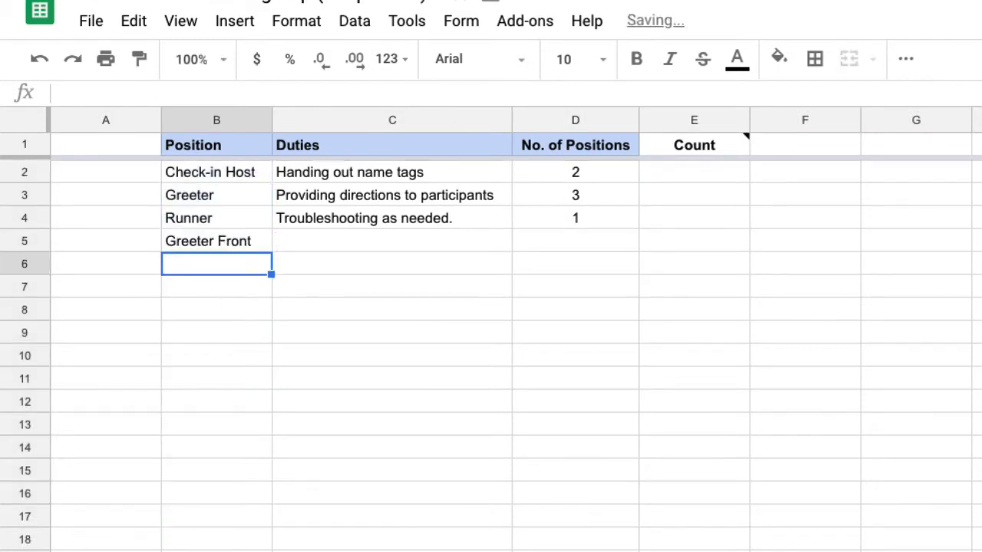
{"action": "left_click", "coordinate": [261, 551]}
{"action": "left_click", "coordinate": [905, 173]}
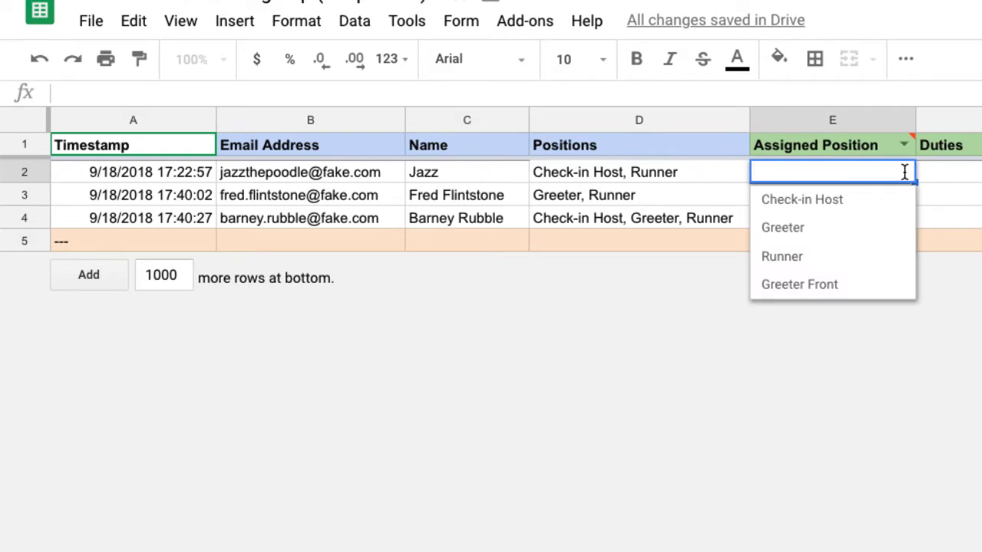
{"action": "left_click", "coordinate": [656, 388]}
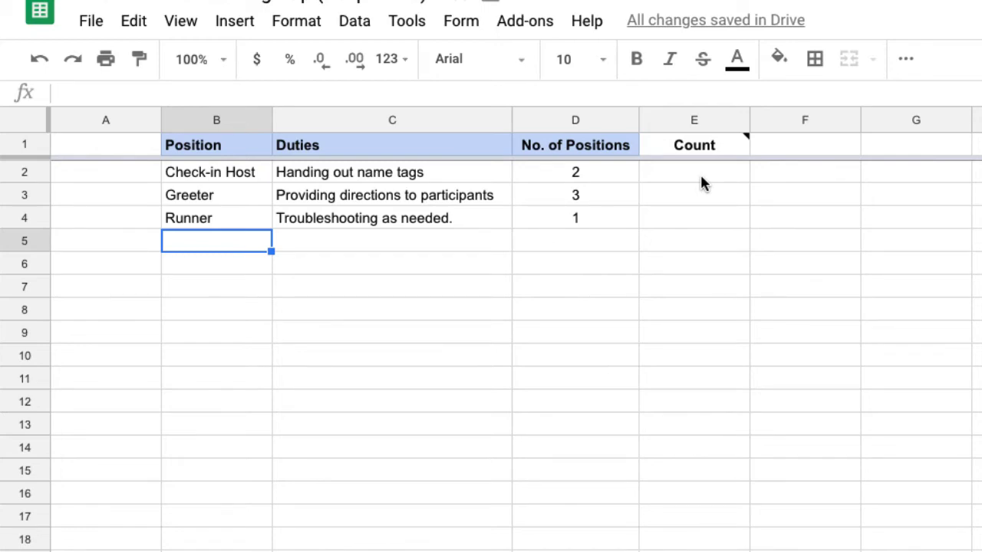
Step: Enter =COUNTIF('Form Responses 1'!E2:E5,B2) in cell E2 of the Choices sheet to count assignments for Check-in Host
{"action": "left_click", "coordinate": [700, 173]}
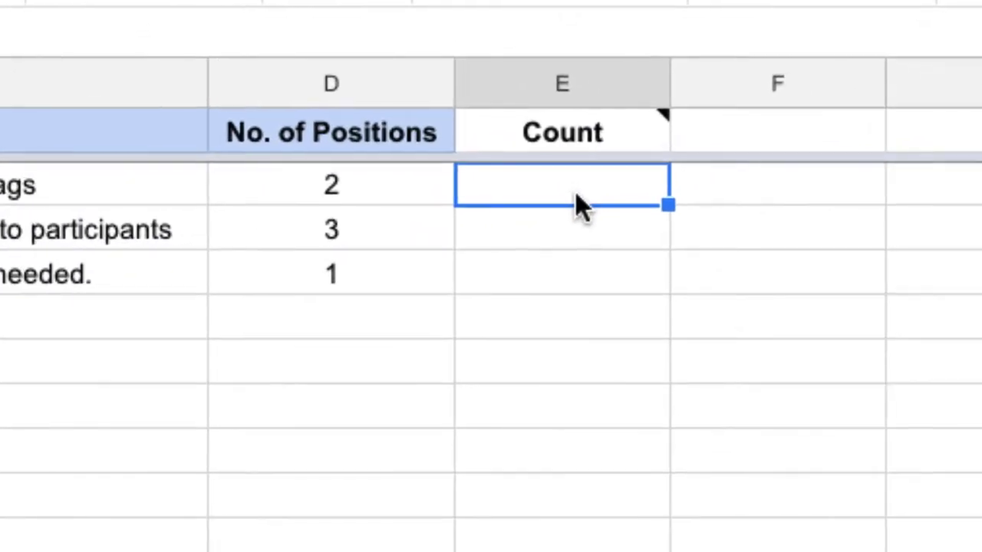
{"action": "type", "text": "=countif"}
{"action": "left_click", "coordinate": [523, 244]}
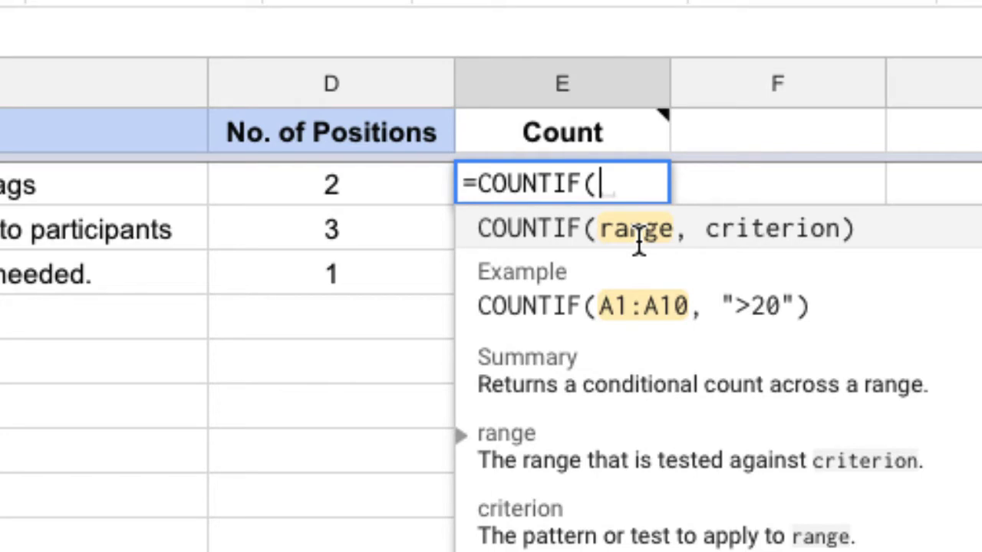
{"action": "left_click", "coordinate": [306, 549]}
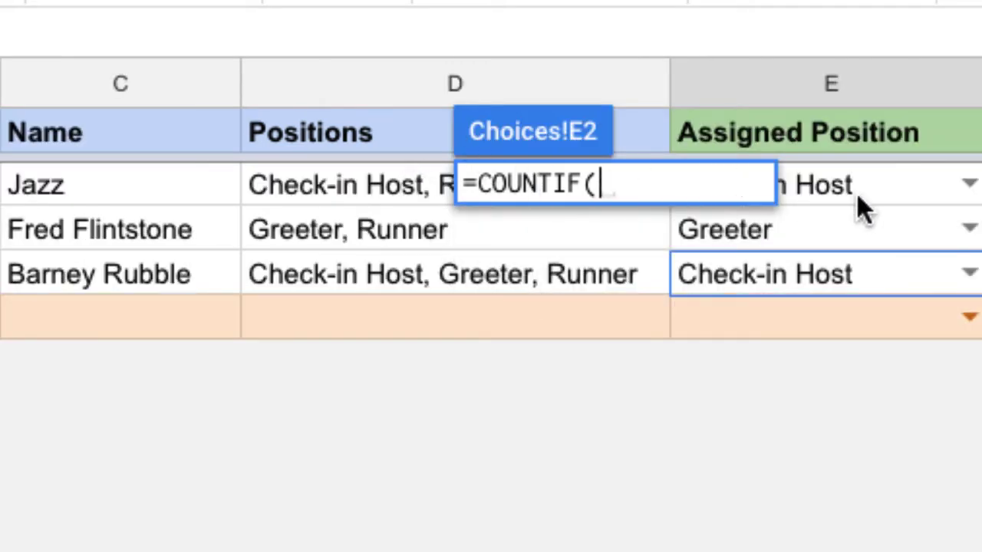
{"action": "left_click_drag", "start_coordinate": [890, 180], "coordinate": [889, 300]}
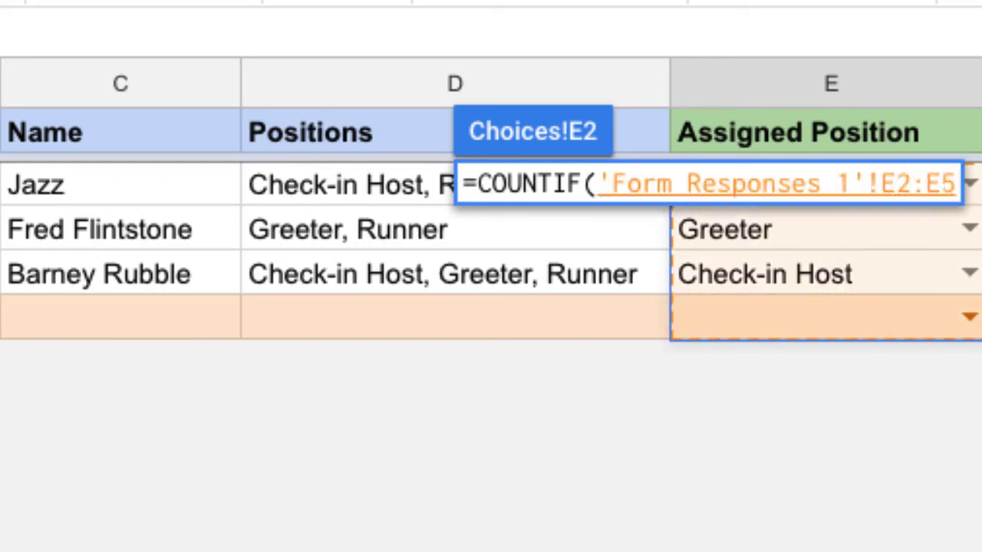
{"action": "key", "text": "ctrl+shift+Page_Down"}
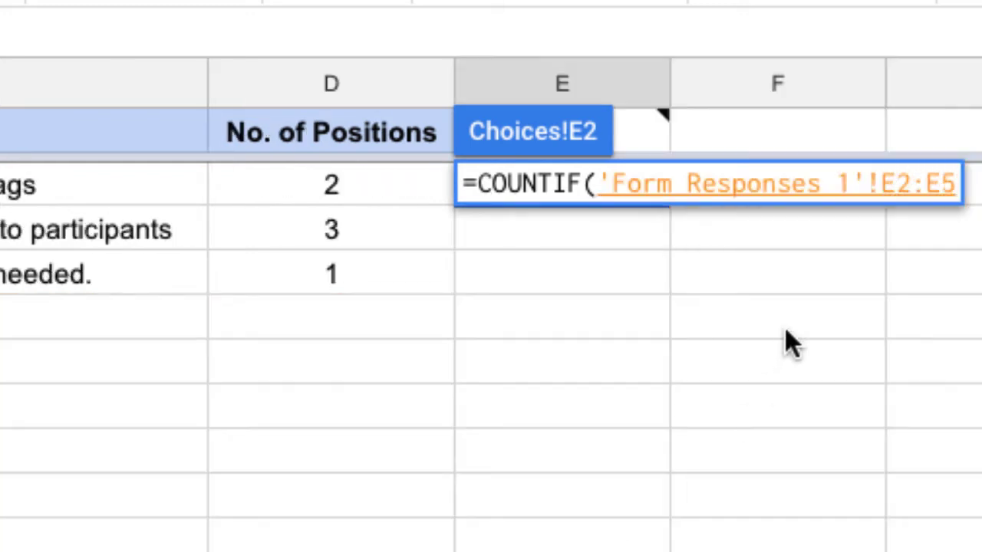
{"action": "type", "text": ","}
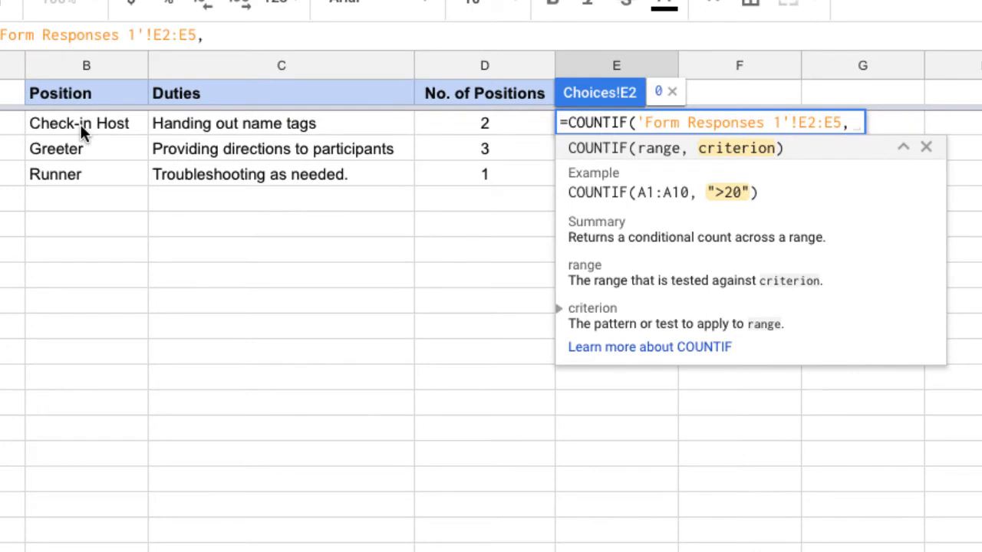
{"action": "left_click", "coordinate": [79, 125]}
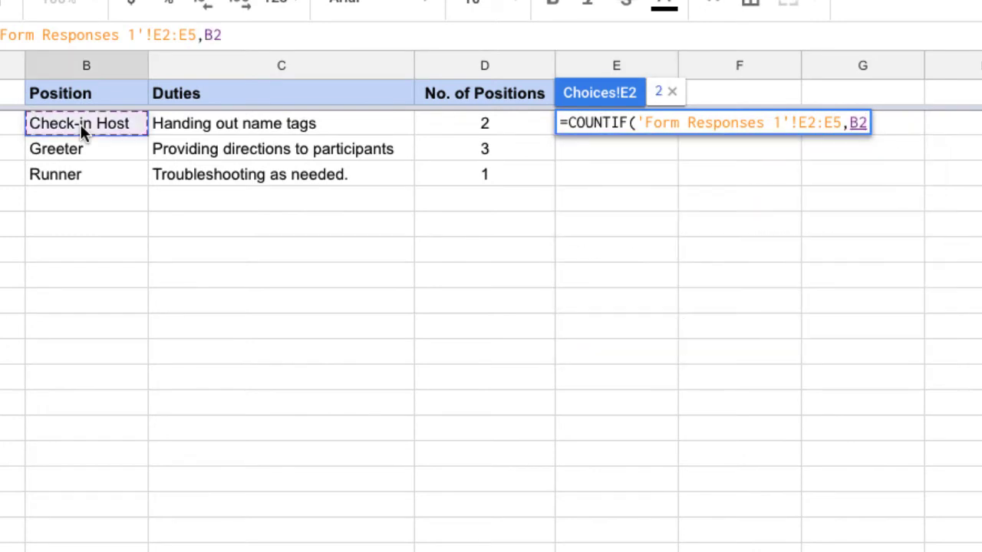
{"action": "type", "text": ")"}
{"action": "key", "text": "Return"}
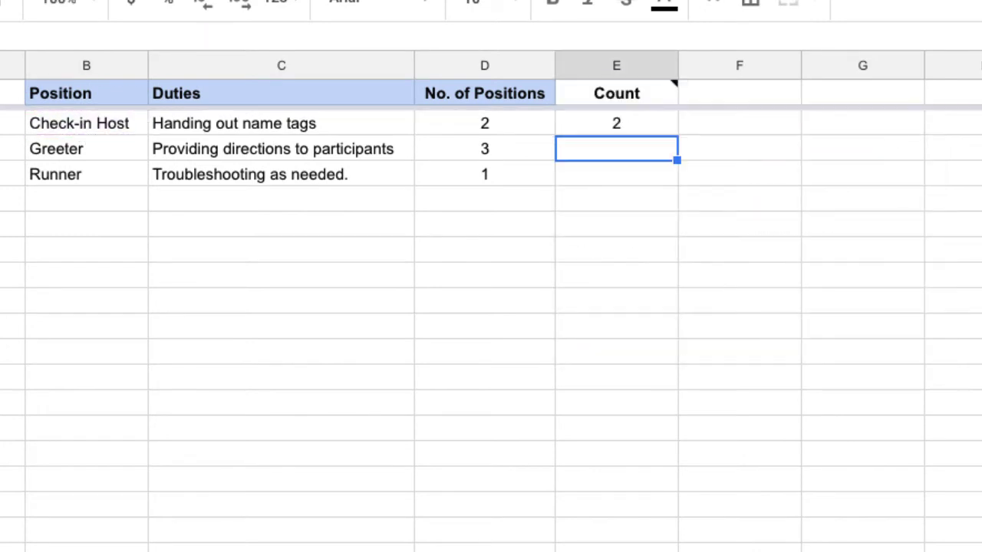
Step: Fill the COUNTIF formula from E2 down through E4 in the Count column
{"action": "left_click", "coordinate": [612, 126]}
{"action": "left_click_drag", "start_coordinate": [674, 134], "coordinate": [668, 180]}
{"action": "left_click", "coordinate": [629, 338]}
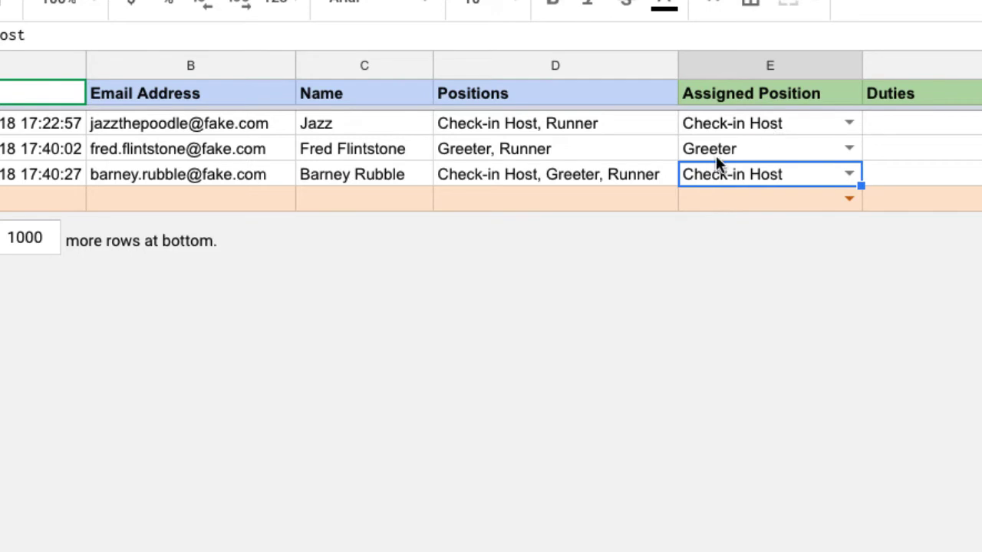
Step: Change the assigned position in row 4 of Form Responses 1 to Runner
{"action": "left_click", "coordinate": [850, 175]}
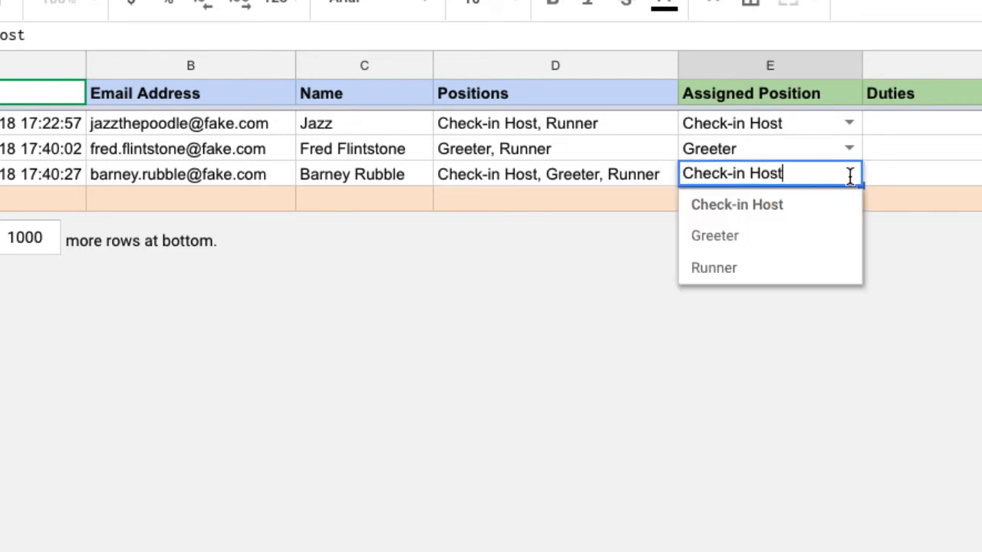
{"action": "left_click", "coordinate": [693, 270]}
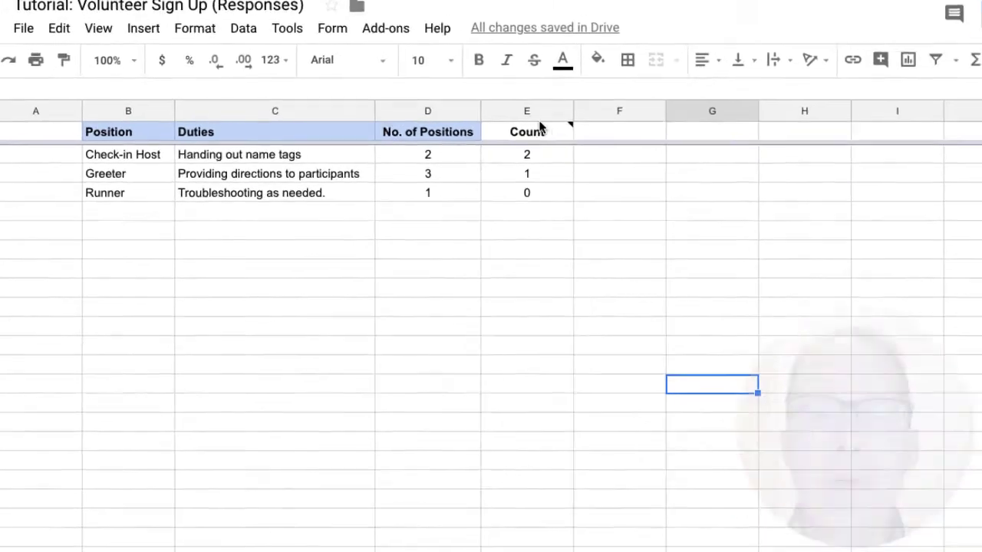
Step: Add a conditional formatting rule to E2:E4 of Choices with the custom formula =E2:E4=D2:D4 and the default green style
{"action": "mouse_move", "coordinate": [636, 101]}
{"action": "left_click_drag", "start_coordinate": [527, 156], "coordinate": [527, 193]}
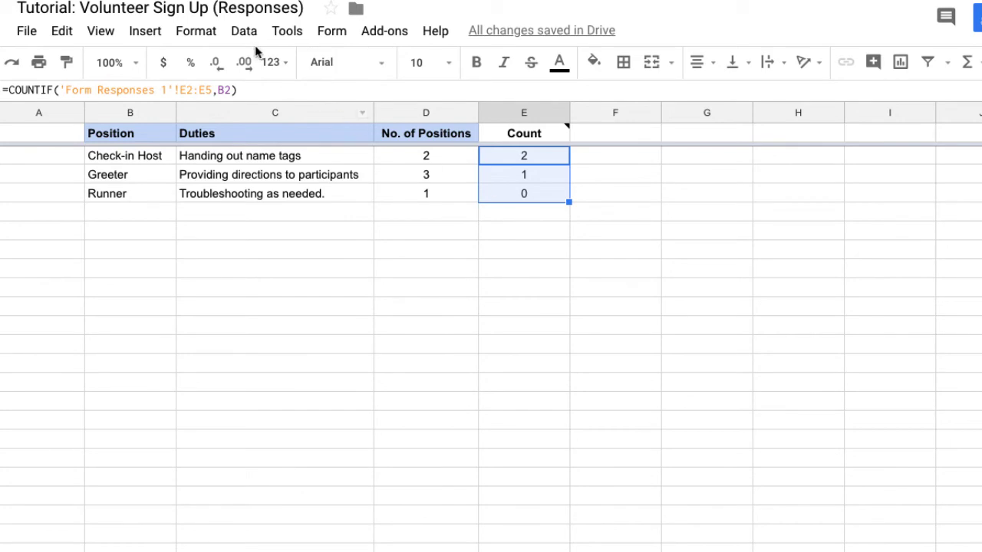
{"action": "left_click", "coordinate": [199, 35]}
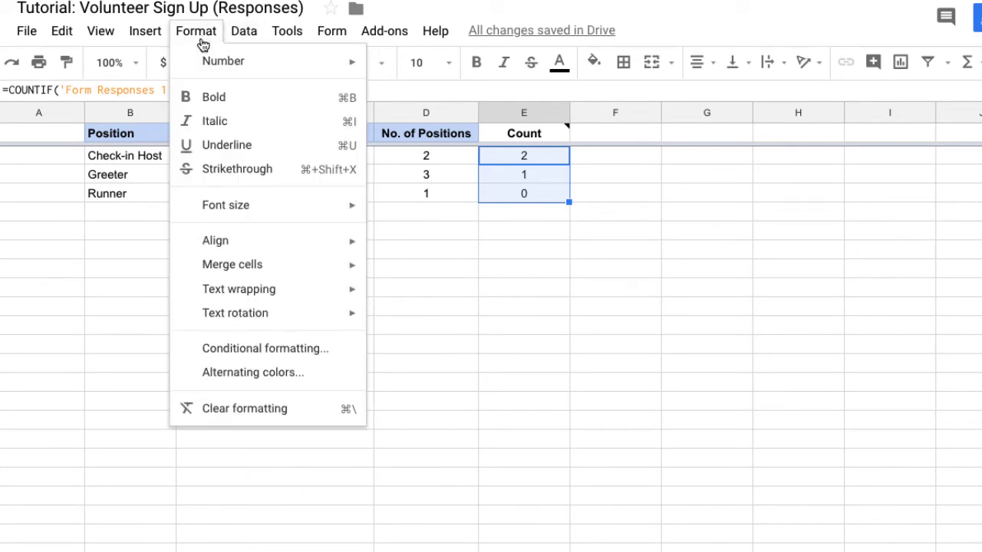
{"action": "left_click", "coordinate": [303, 349]}
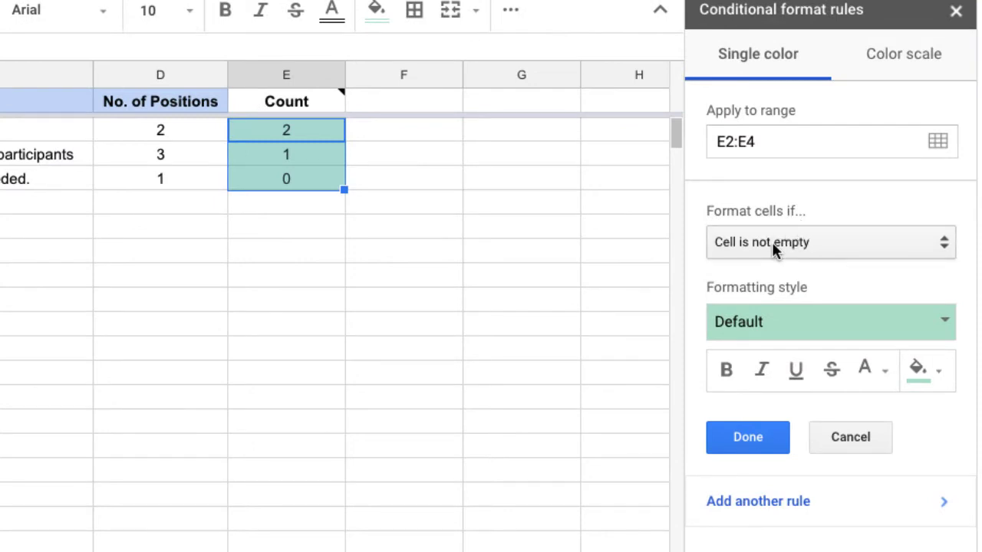
{"action": "left_click", "coordinate": [817, 246]}
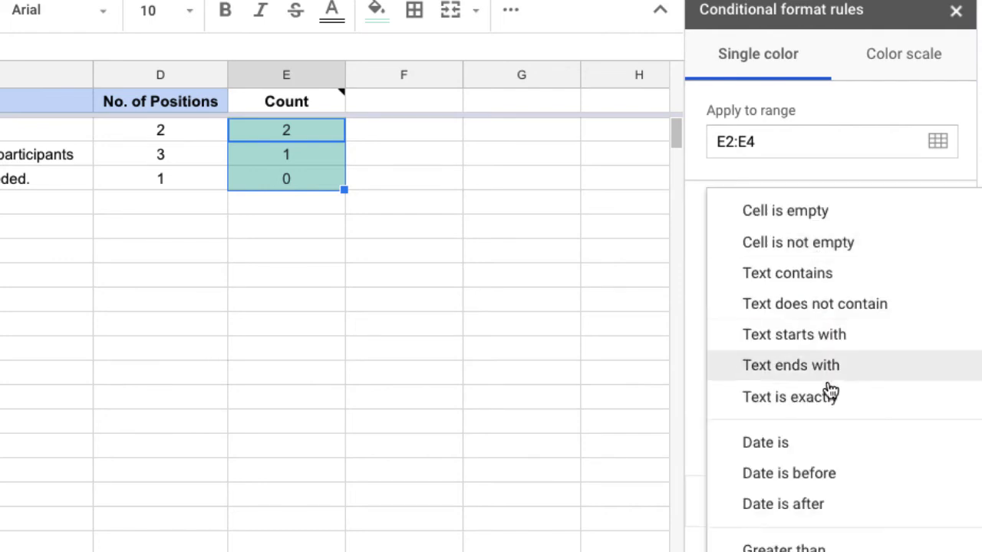
{"action": "scroll", "coordinate": [830, 393], "scroll_direction": "down", "scroll_amount": 1}
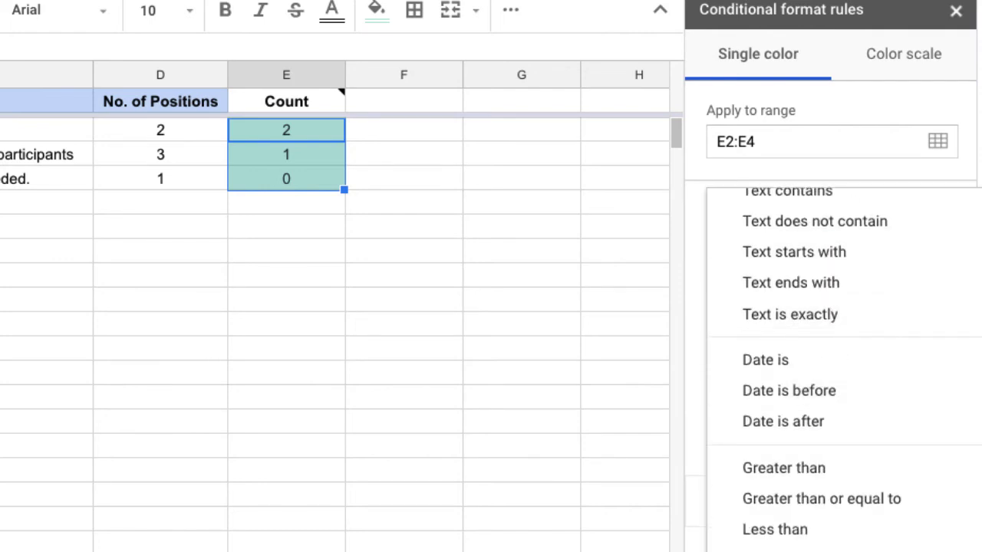
{"action": "left_click", "coordinate": [798, 551]}
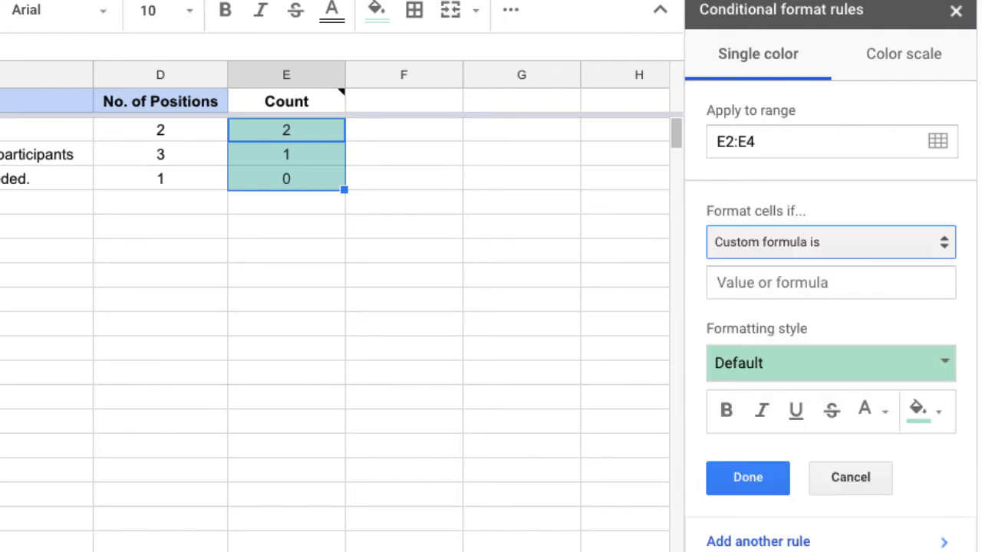
{"action": "left_click", "coordinate": [776, 283]}
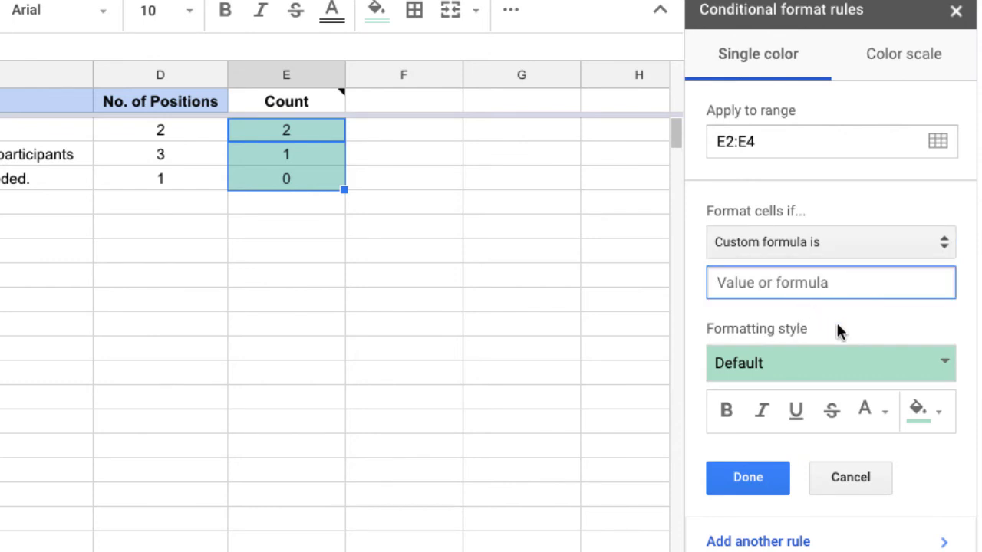
{"action": "key", "text": "ctrl+v"}
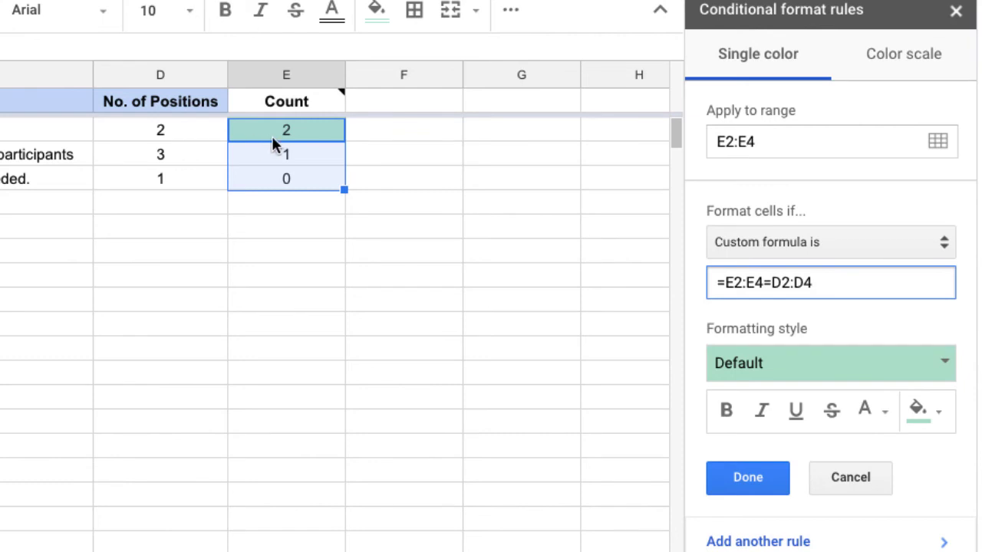
Step: Add a second conditional formatting rule to E2:E4 with the custom formula =E2:E4>D2:D4 and a light red fill
{"action": "left_click", "coordinate": [791, 545]}
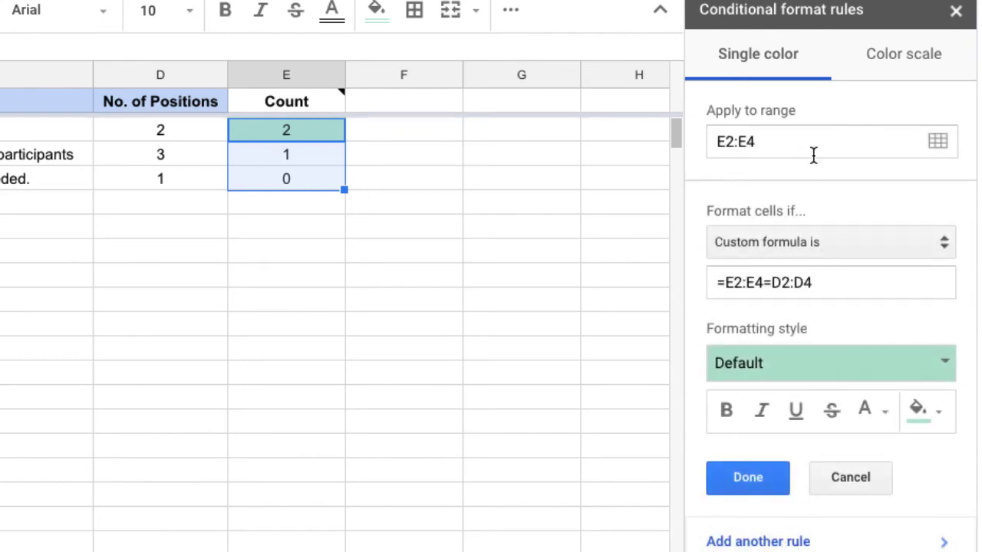
{"action": "left_click", "coordinate": [768, 283]}
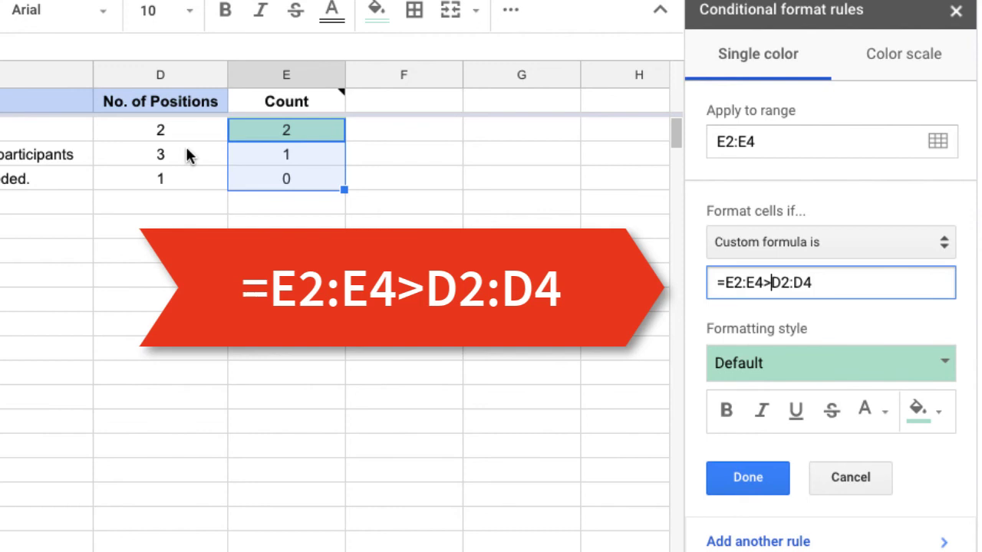
{"action": "left_click", "coordinate": [939, 368]}
{"action": "left_click", "coordinate": [911, 414]}
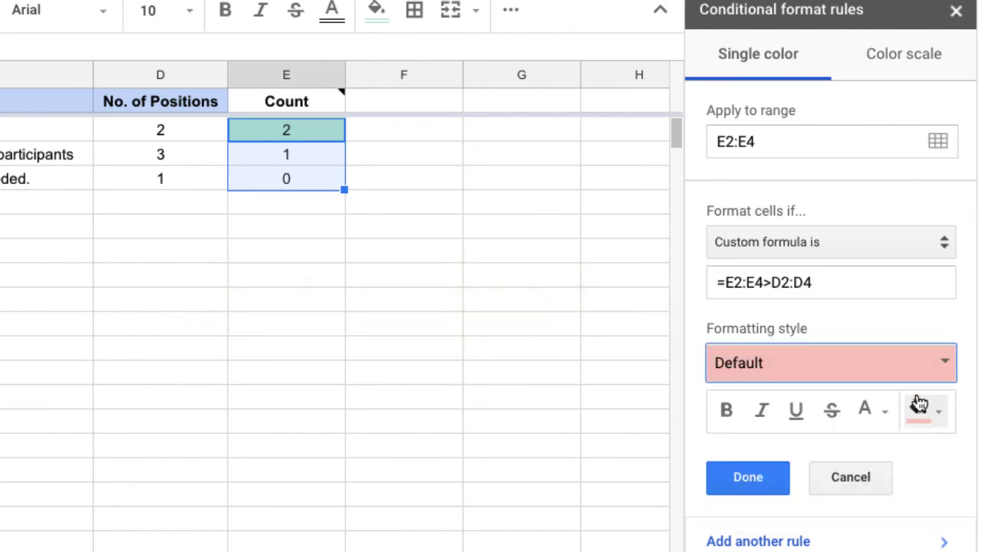
{"action": "left_click", "coordinate": [744, 478]}
{"action": "left_click", "coordinate": [956, 10]}
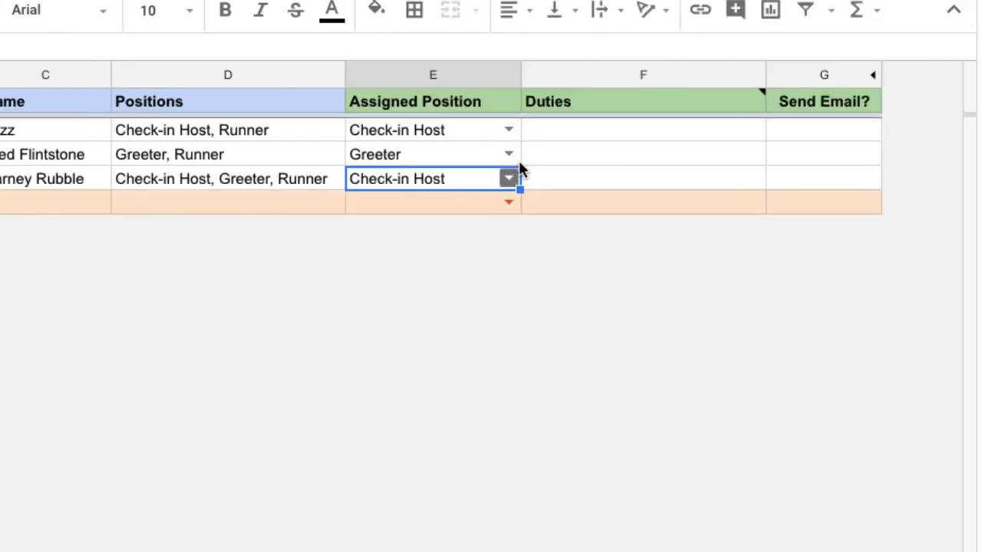
Step: Test the Count formatting by changing row 3's assigned position on Form Responses 1 to Check-in Host and back to Greeter
{"action": "left_click", "coordinate": [510, 155]}
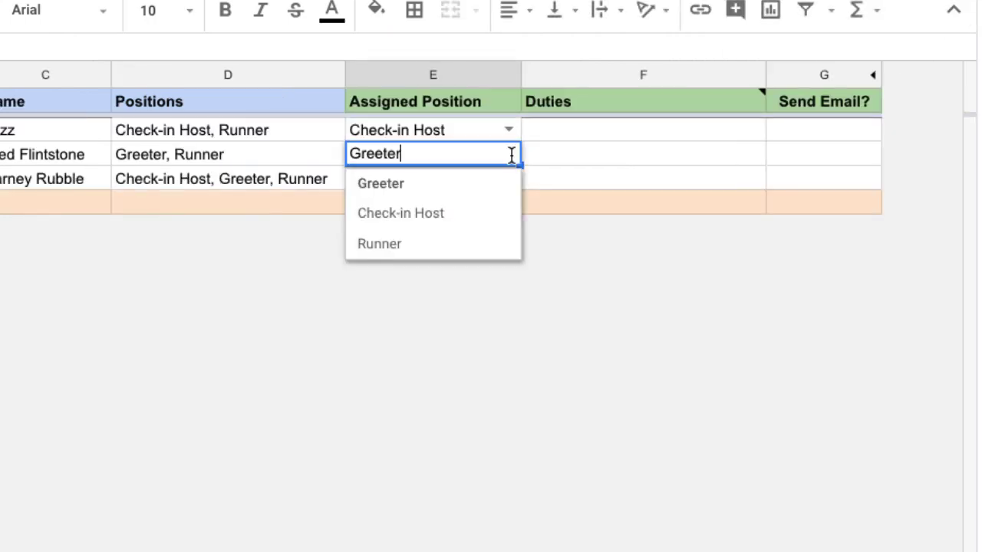
{"action": "left_click", "coordinate": [414, 222]}
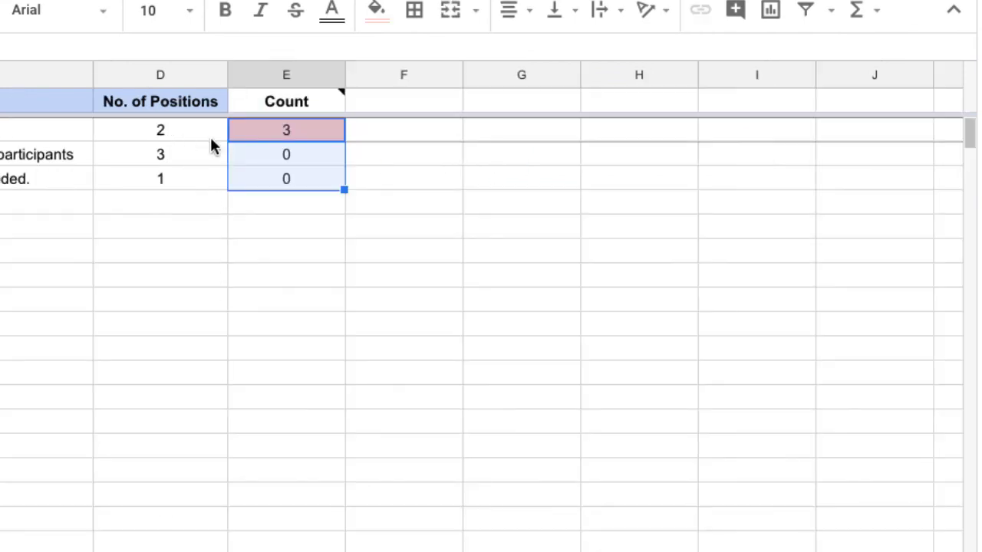
{"action": "left_click", "coordinate": [406, 156]}
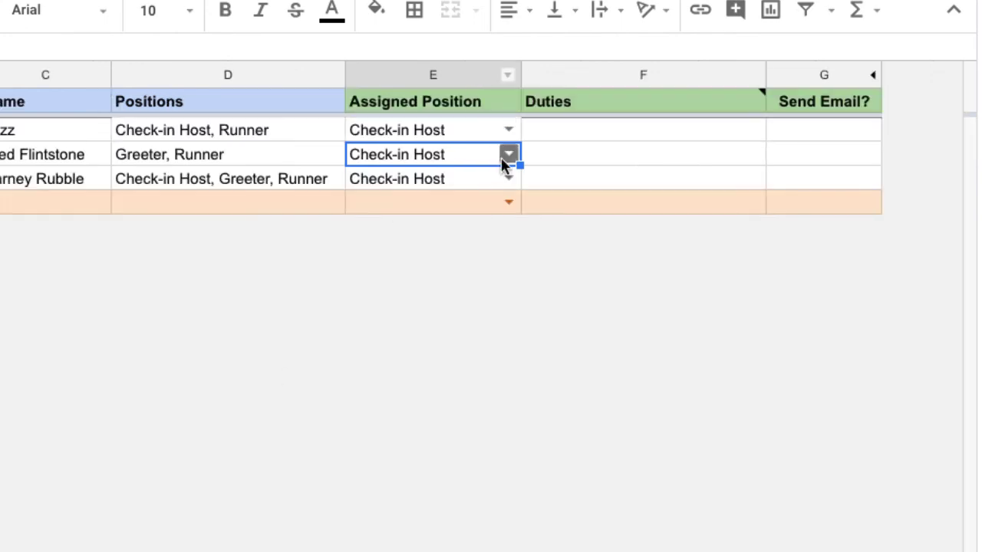
{"action": "left_click", "coordinate": [509, 153]}
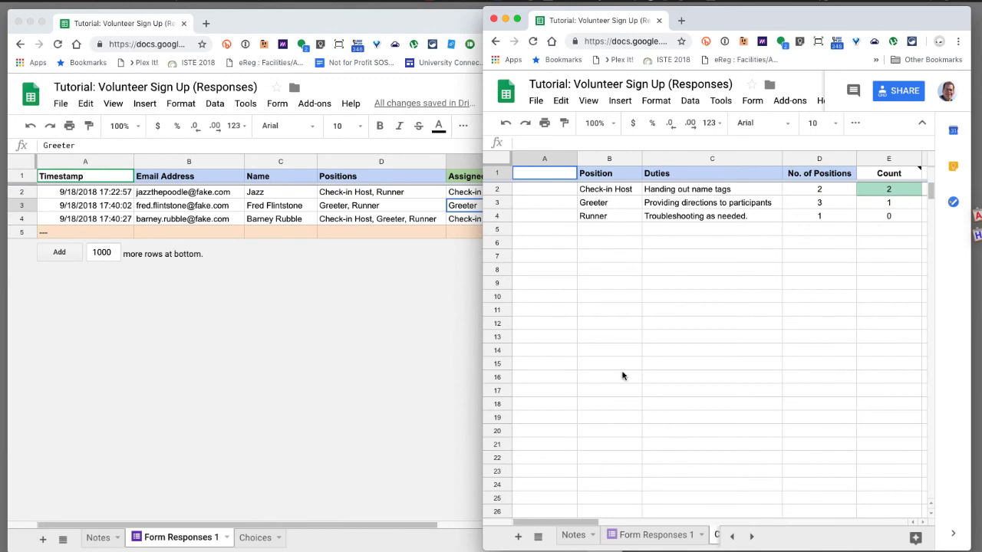
Step: With the Form Responses 1 window in front beside Choices, set the assigned position in row 3 to Check-in Host and row 4 to Runner
{"action": "left_click", "coordinate": [392, 31]}
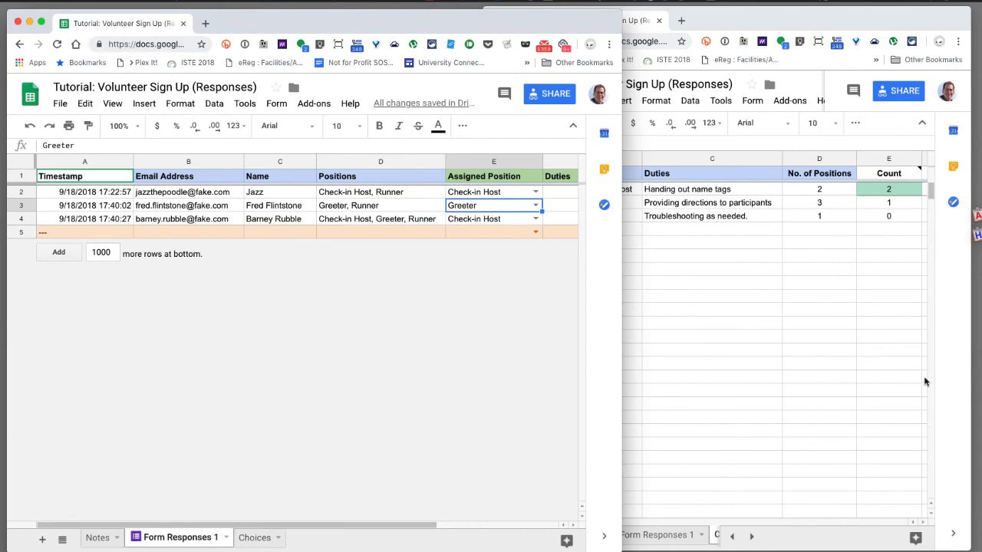
{"action": "left_click", "coordinate": [926, 382]}
{"action": "left_click", "coordinate": [750, 537]}
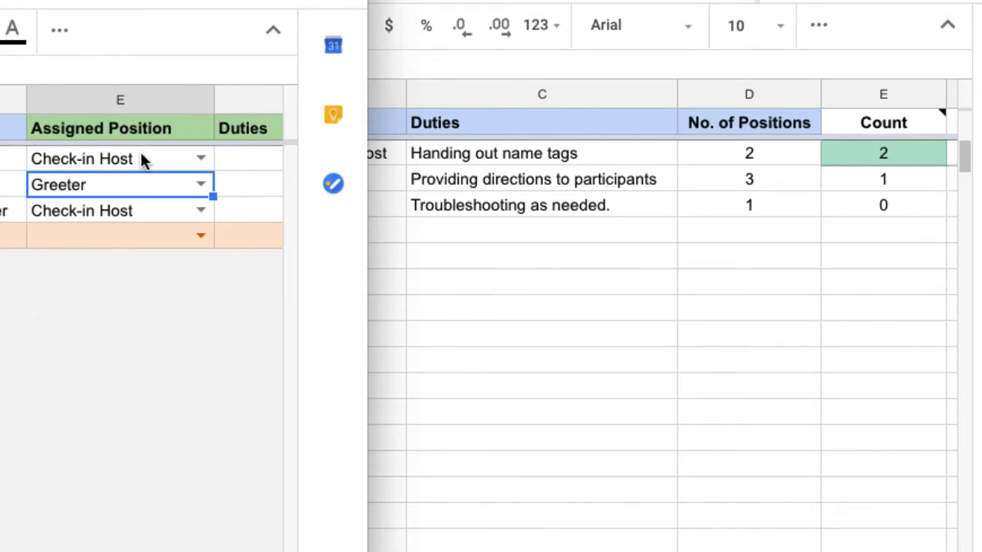
{"action": "left_click", "coordinate": [200, 184]}
{"action": "left_click", "coordinate": [126, 245]}
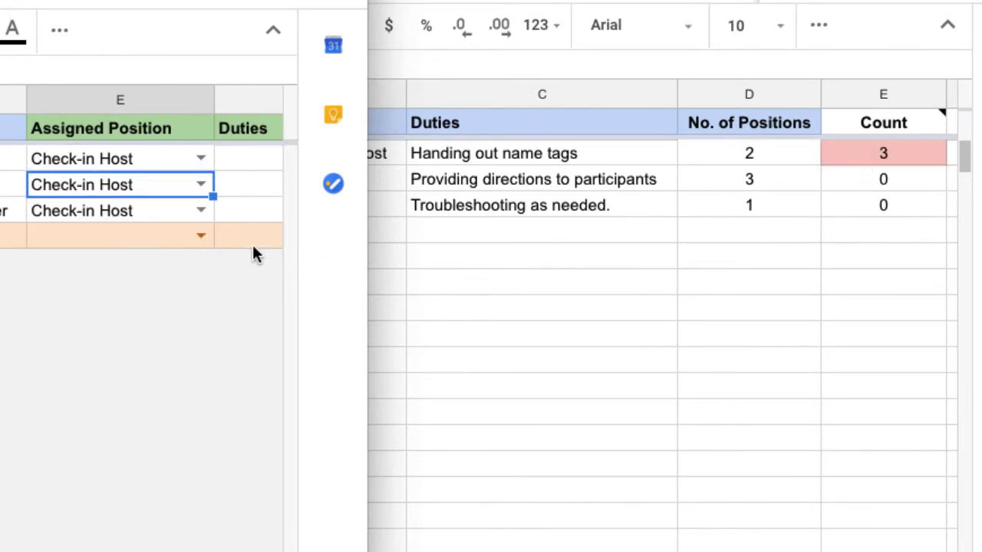
{"action": "left_click", "coordinate": [200, 210]}
{"action": "left_click", "coordinate": [81, 315]}
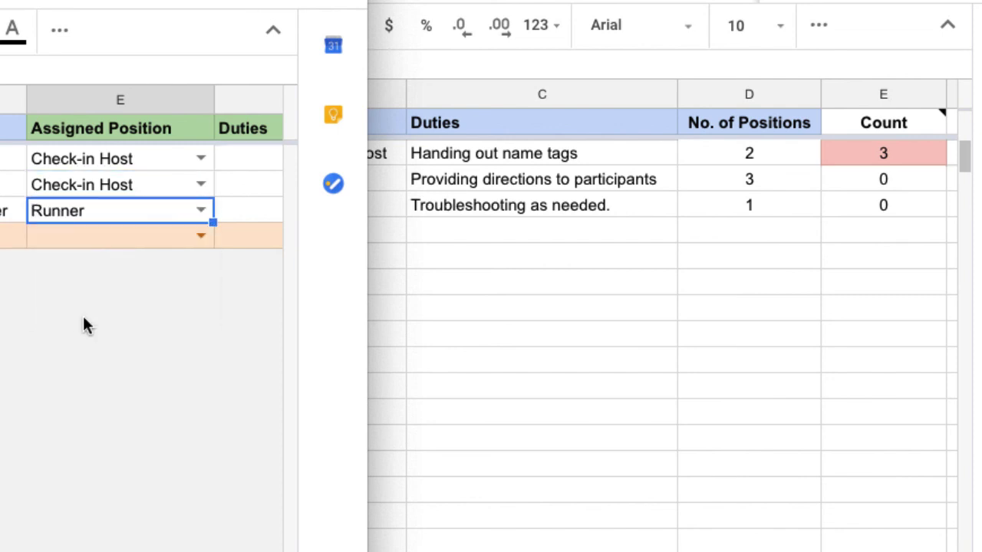